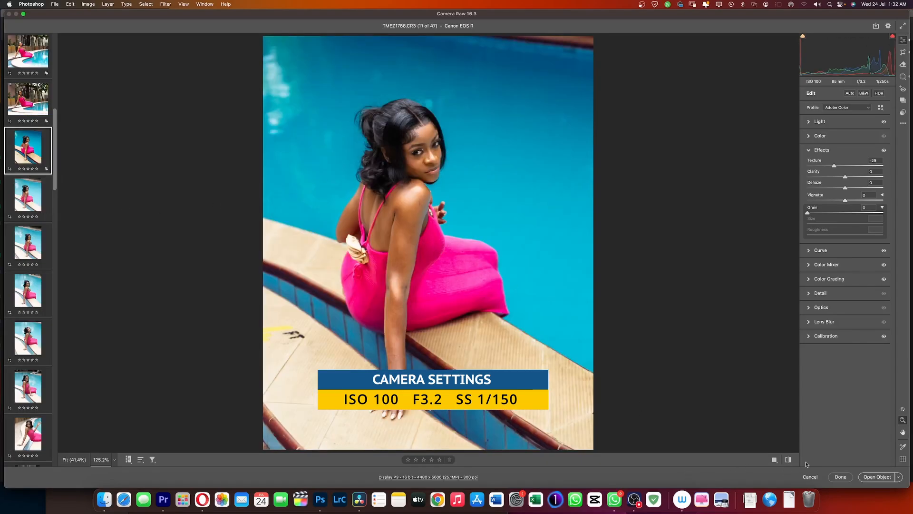
Inspect the portrait up close and compare the edited photo with its original settings
drag(807, 465, 808, 458)
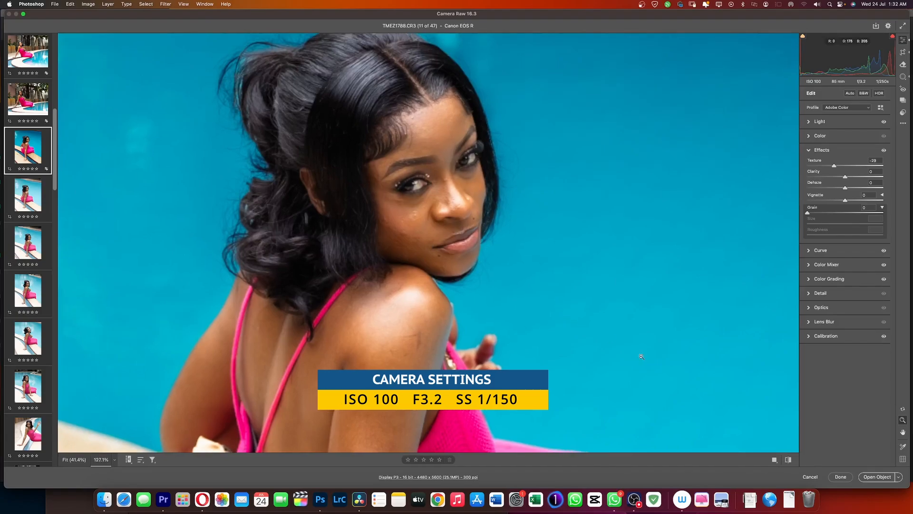
click(787, 461)
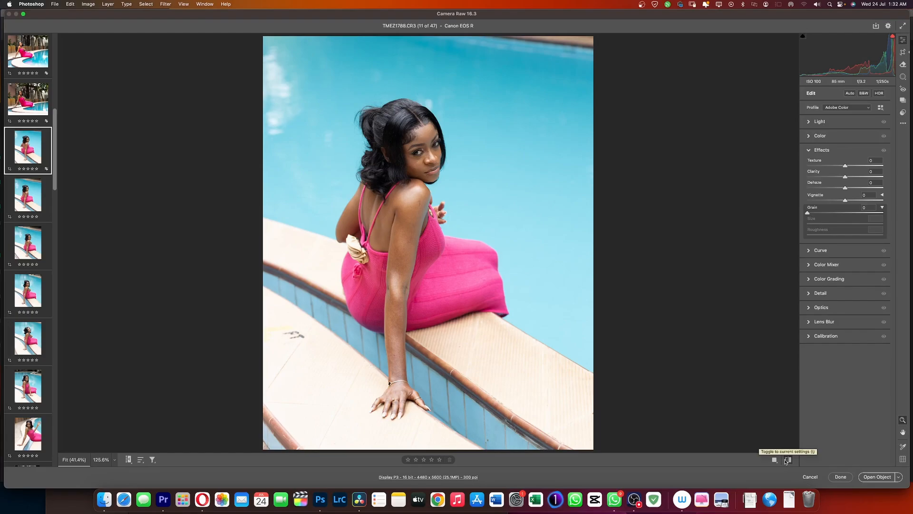
click(788, 461)
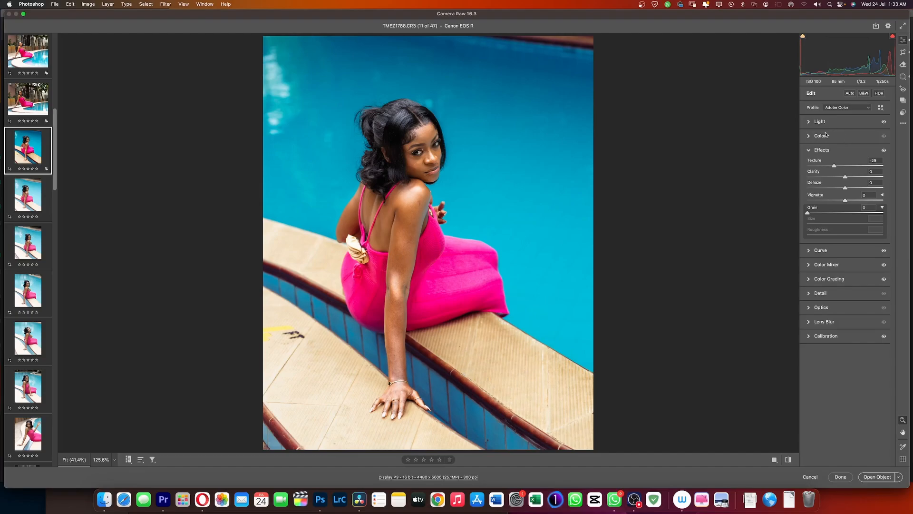
Compare the photo with and without the Light adjustments, and review the Light and Effects settings
key(alt)
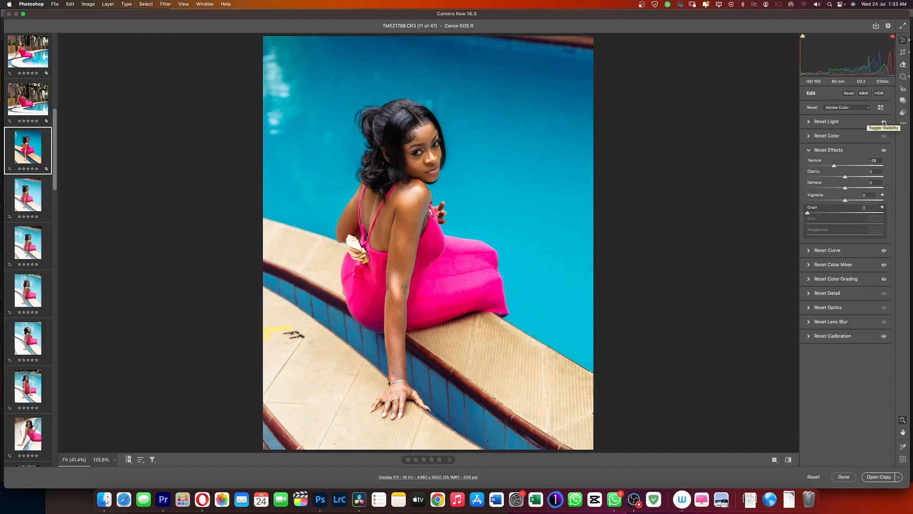
alt+click(884, 122)
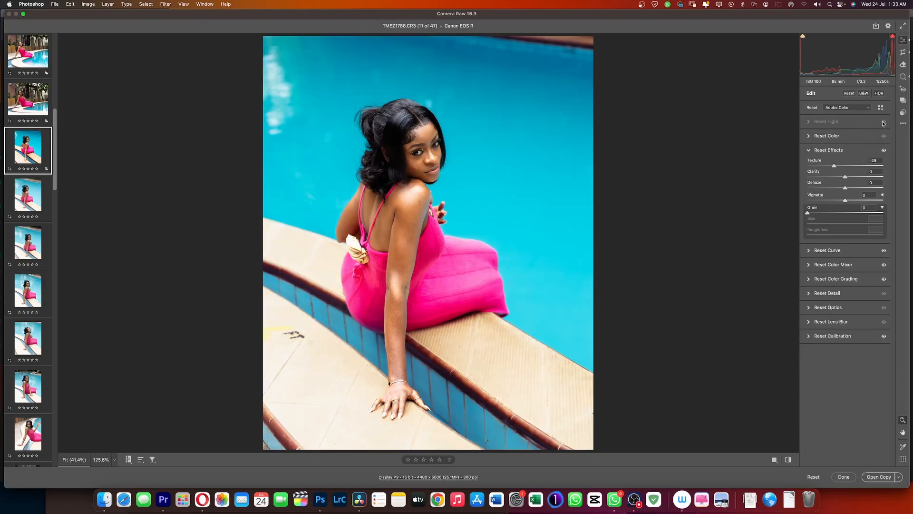
click(884, 122)
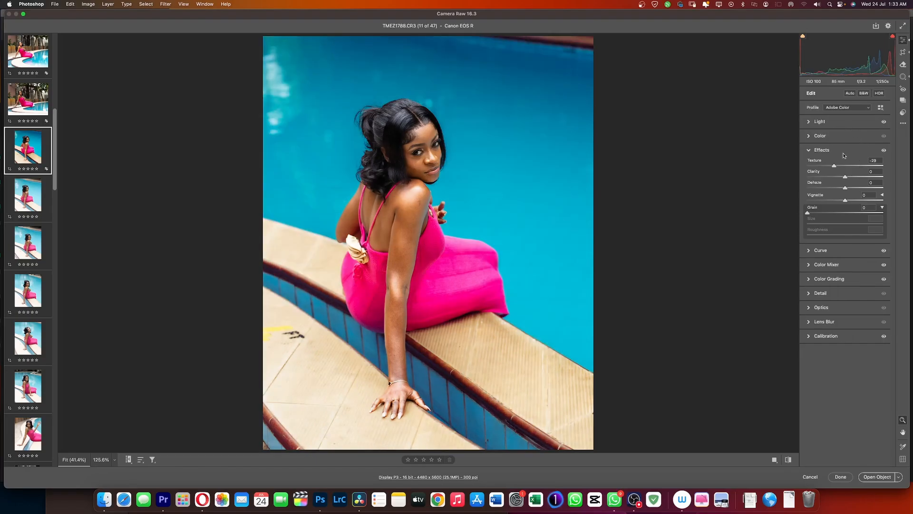
click(844, 122)
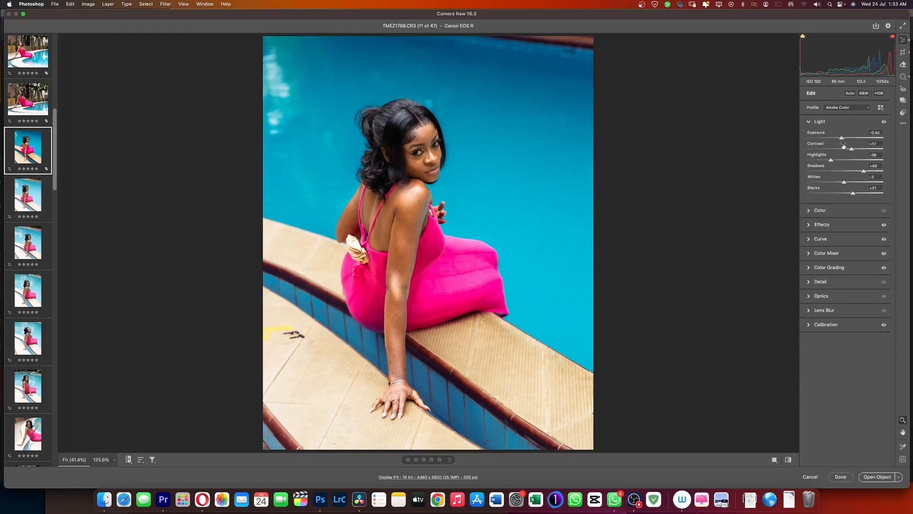
click(859, 122)
click(846, 151)
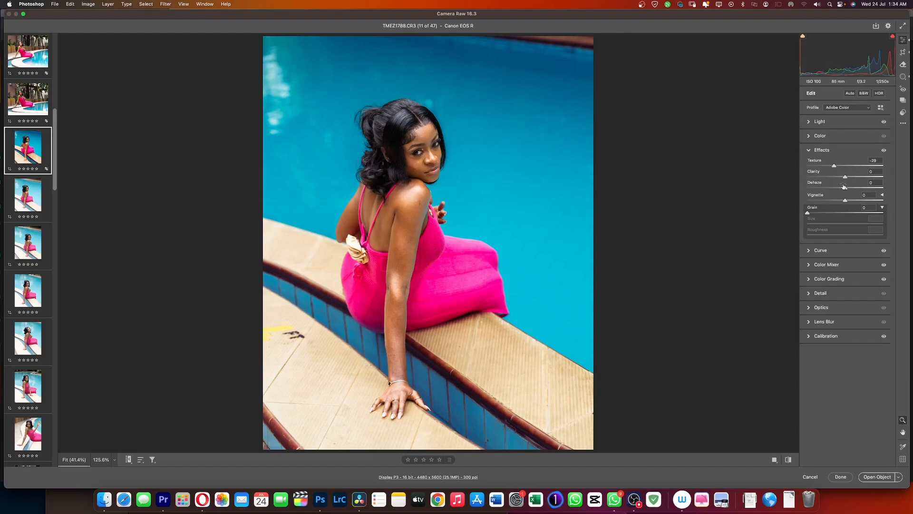
click(840, 151)
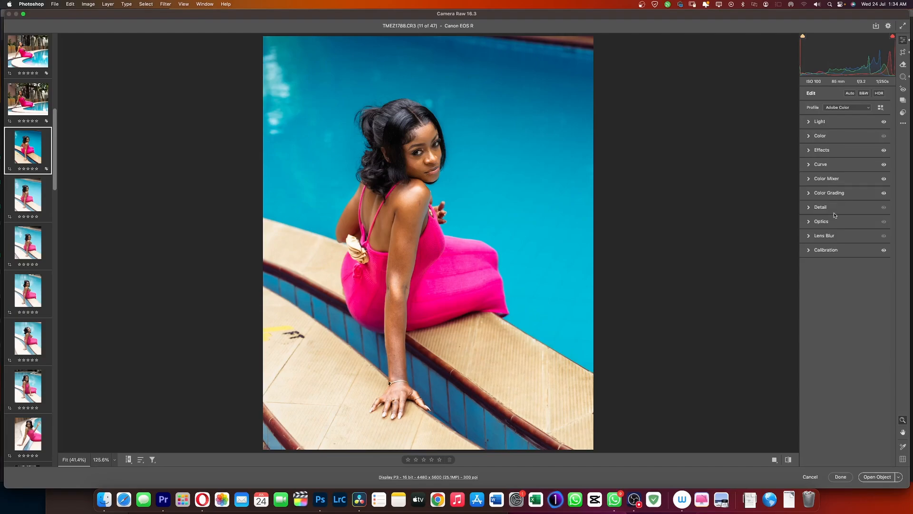
Review the parametric tone curve and compare the photo with and without the Curve adjustments
click(841, 166)
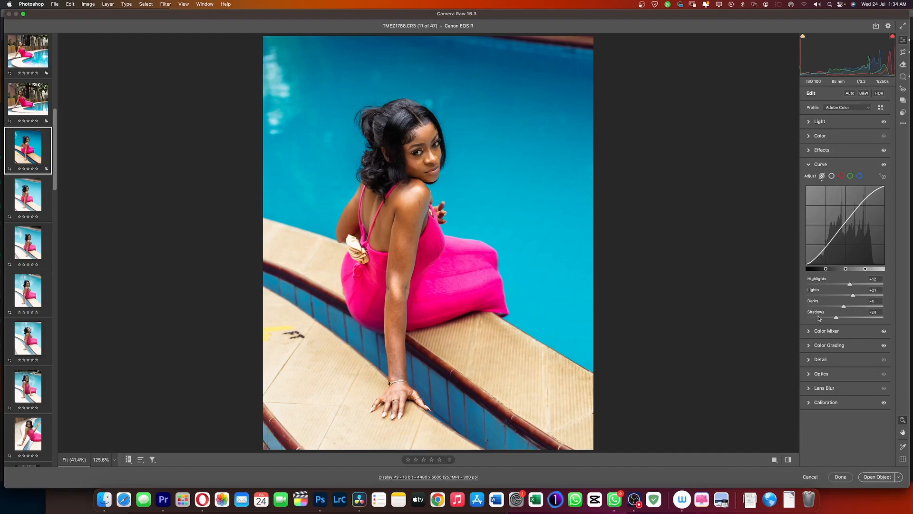
key(alt)
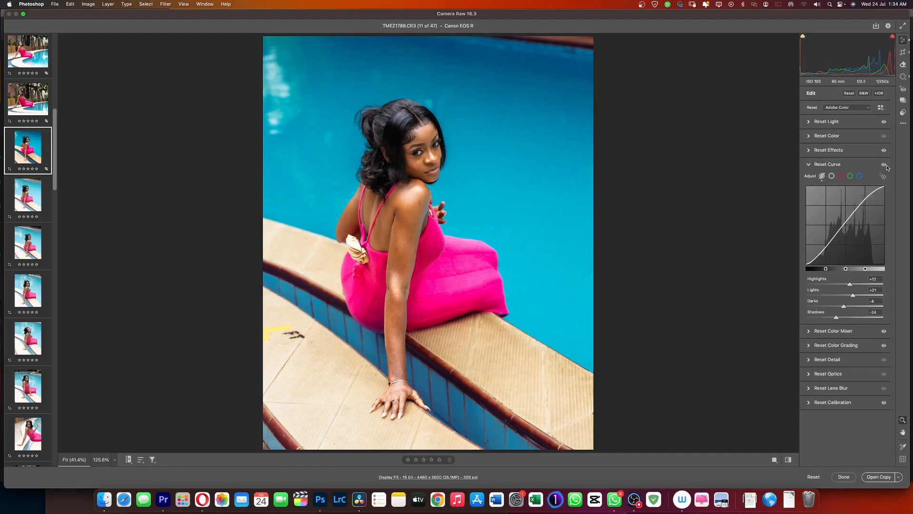
click(885, 165)
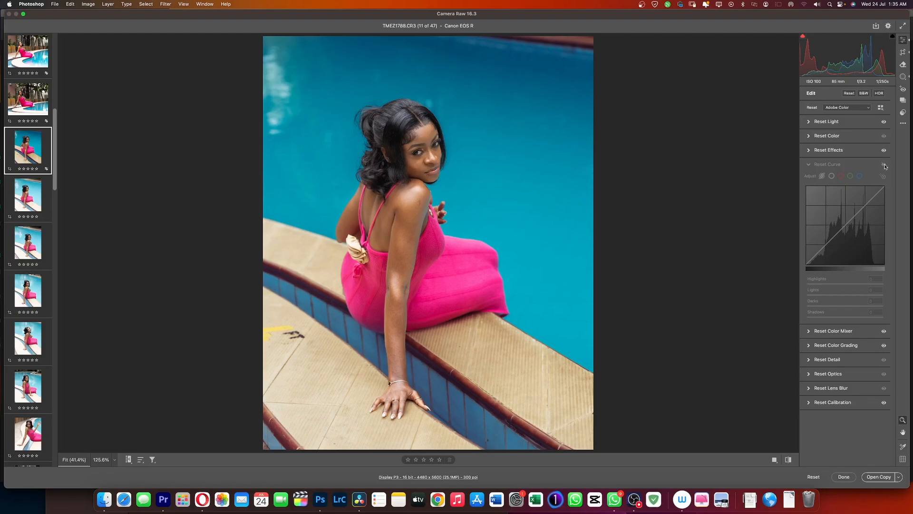
click(885, 165)
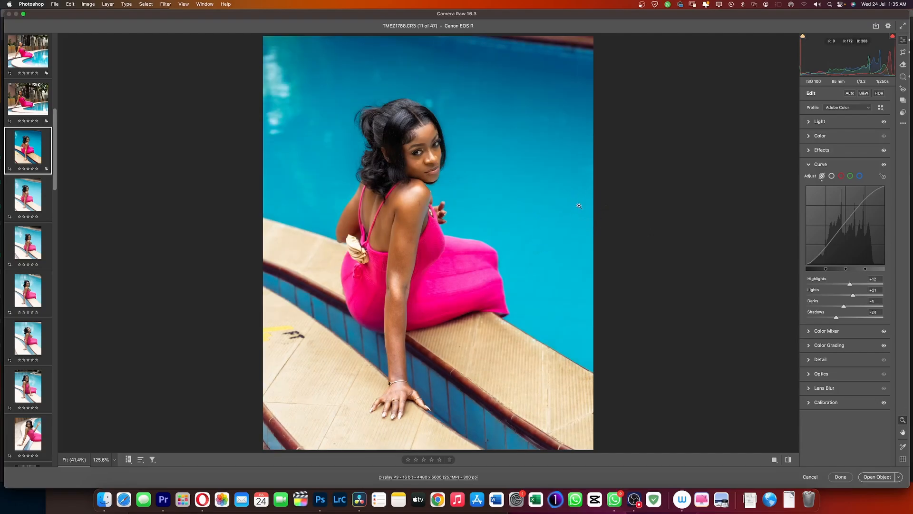
Review the hue and saturation settings of the Color Mixer
click(833, 333)
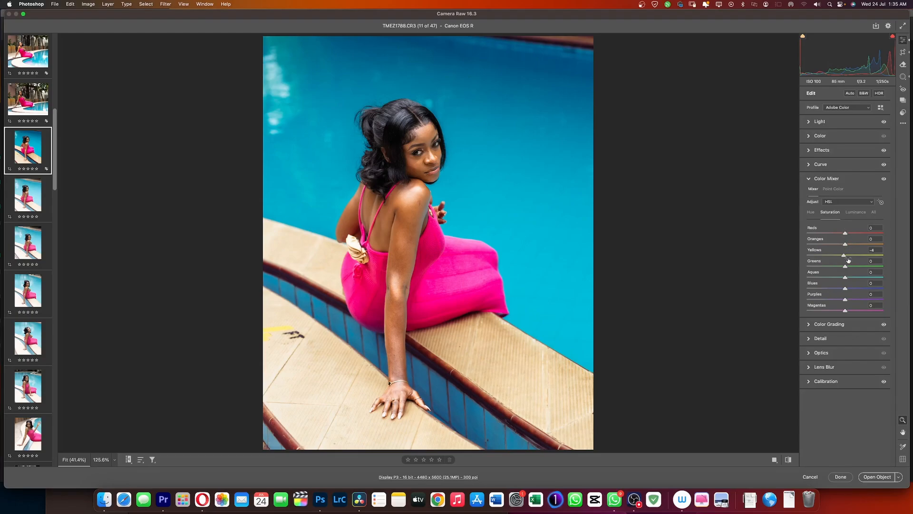
click(812, 212)
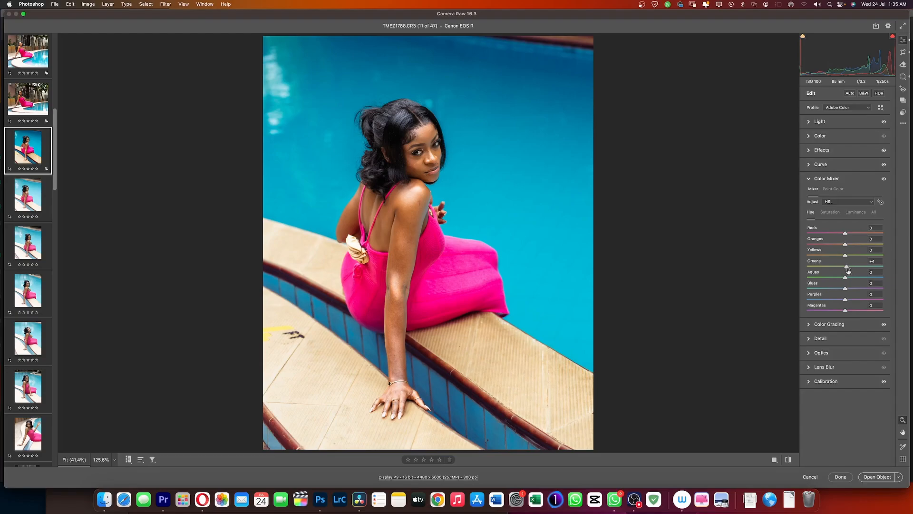
click(831, 213)
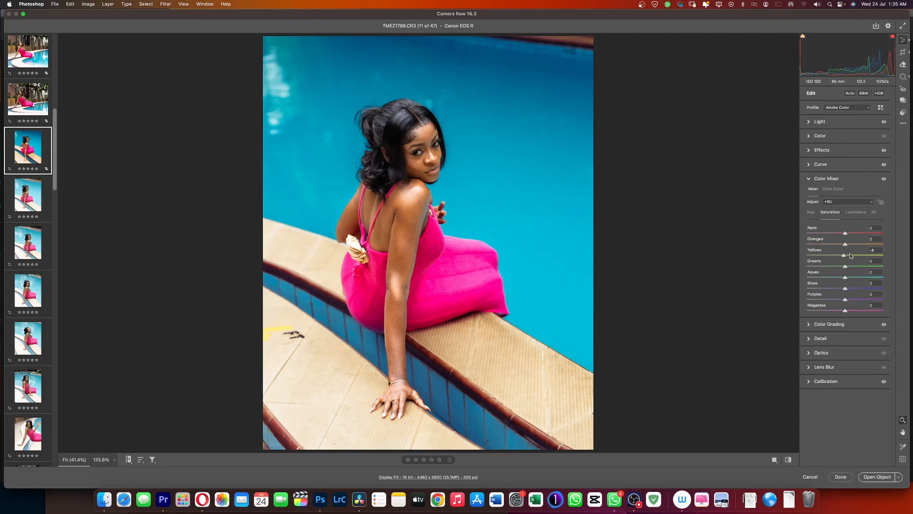
In the Color Mixer's luminance settings, set Greens to 0 and Yellows to -17
click(856, 212)
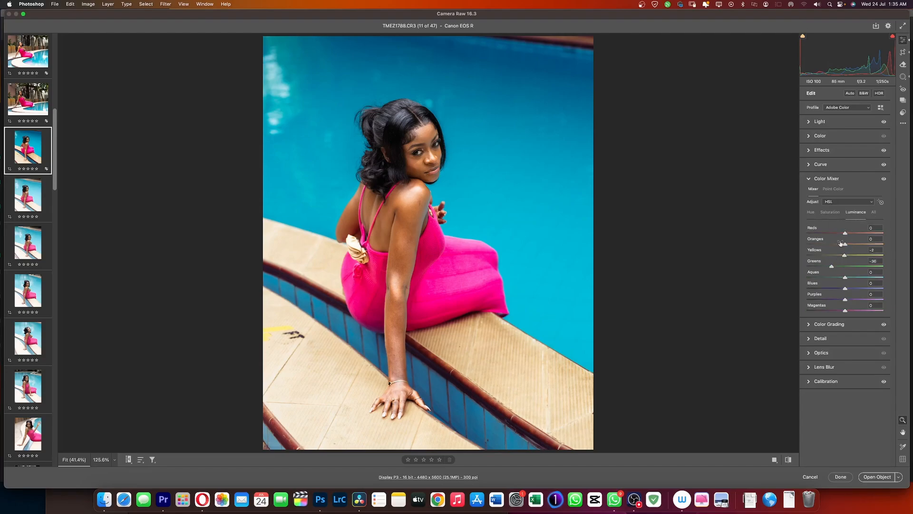
click(832, 266)
drag(832, 268, 846, 268)
drag(844, 256, 819, 261)
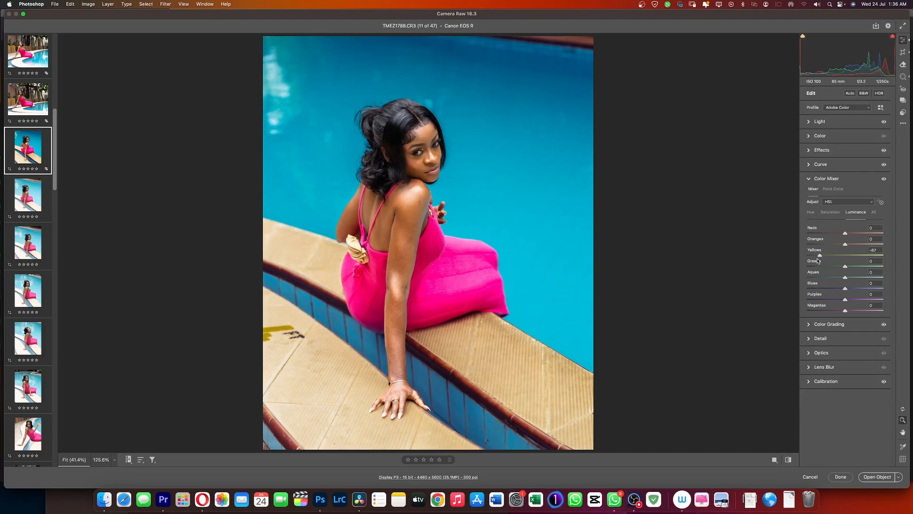
mouse_move(818, 260)
mouse_down()
mouse_move(841, 258)
mouse_move(833, 262)
mouse_up()
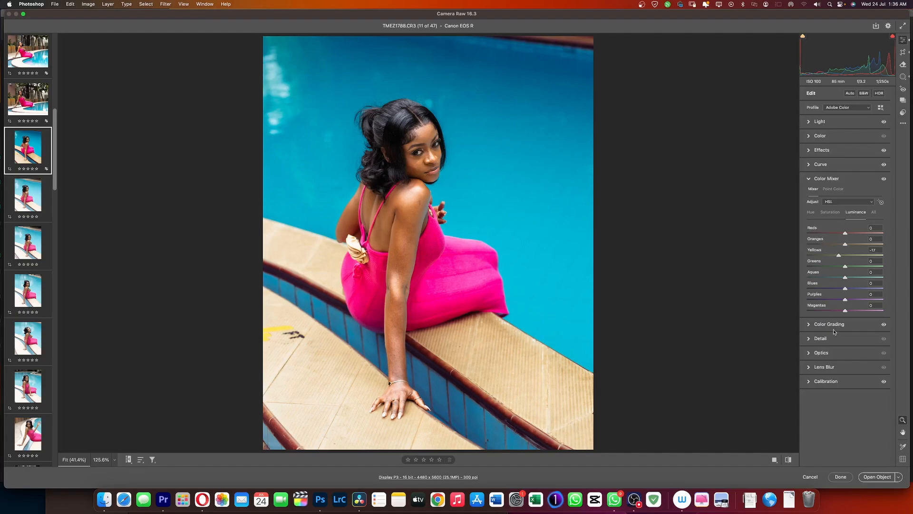
Review the Color Grading wheels and compare the photo with and without the color grading
click(851, 325)
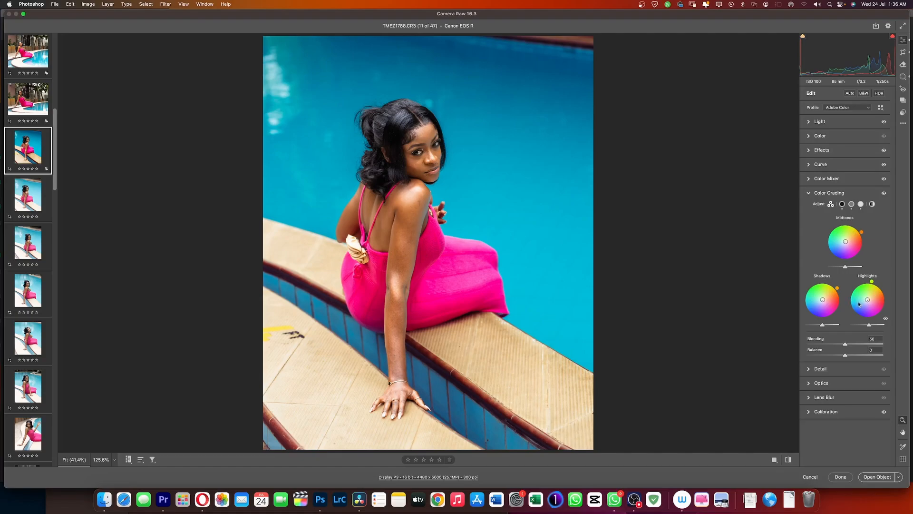
key(alt)
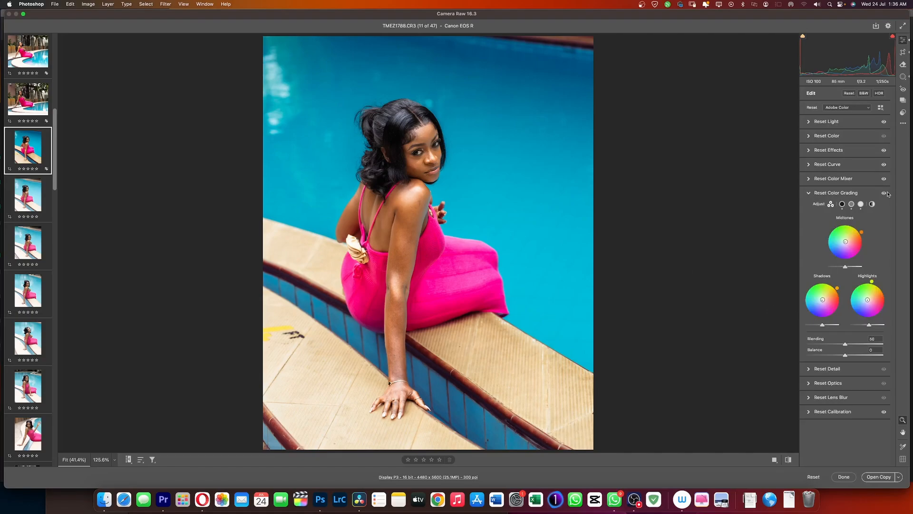
click(884, 193)
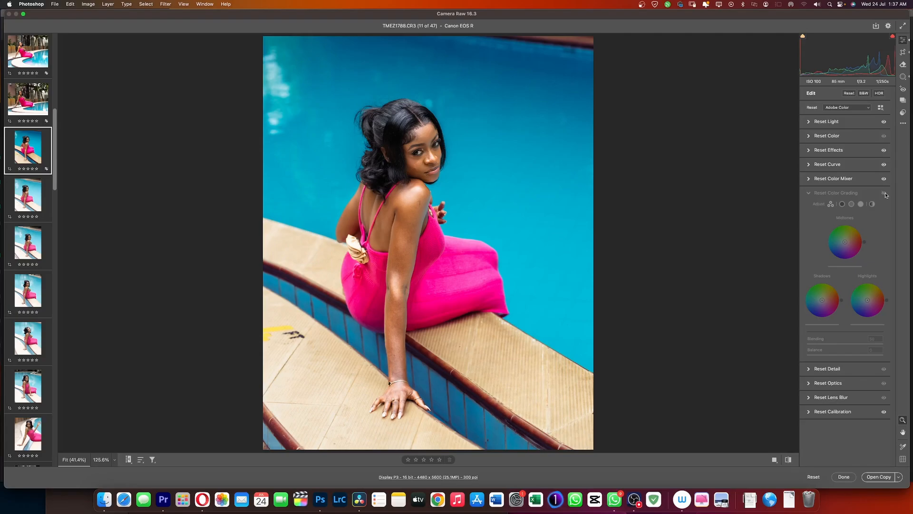
alt+click(884, 193)
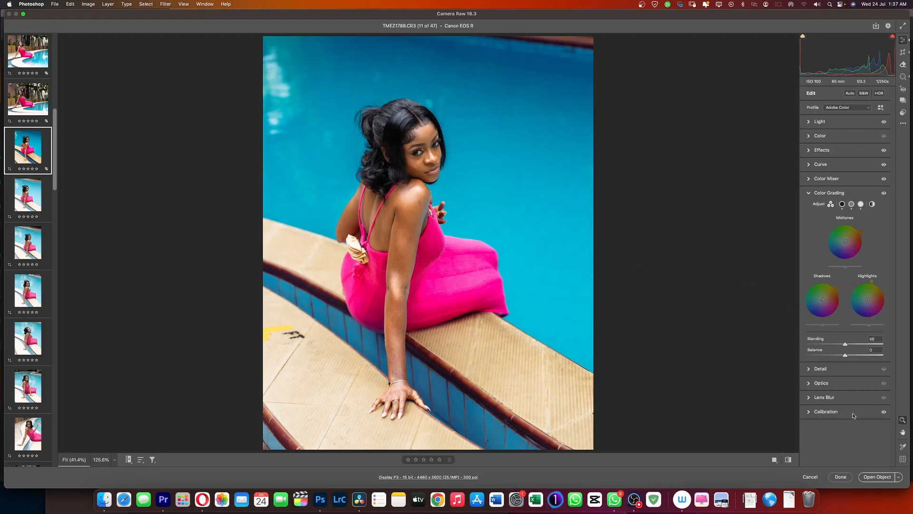
Reduce the photo's sharpening to its minimum in the Detail settings
click(839, 368)
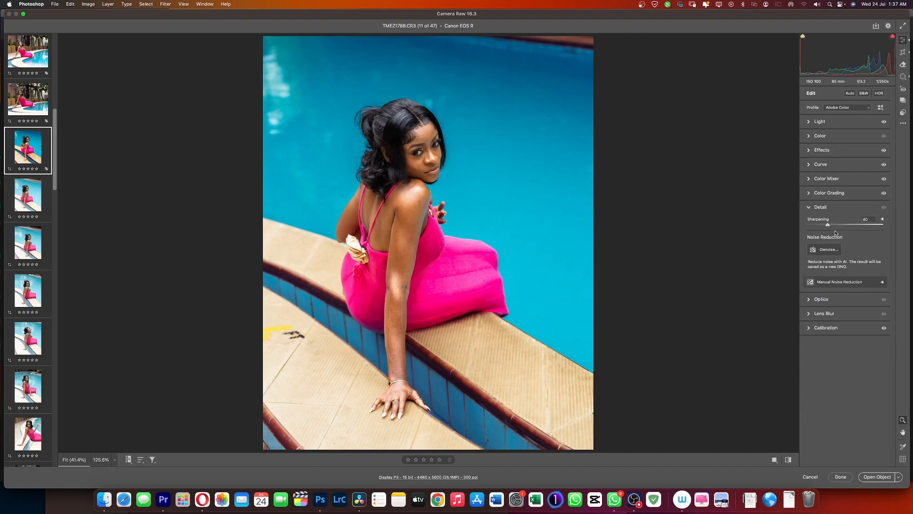
drag(828, 225, 794, 230)
click(843, 209)
Review the Optics lens corrections, the Lens Blur options and the Calibration primaries
click(846, 223)
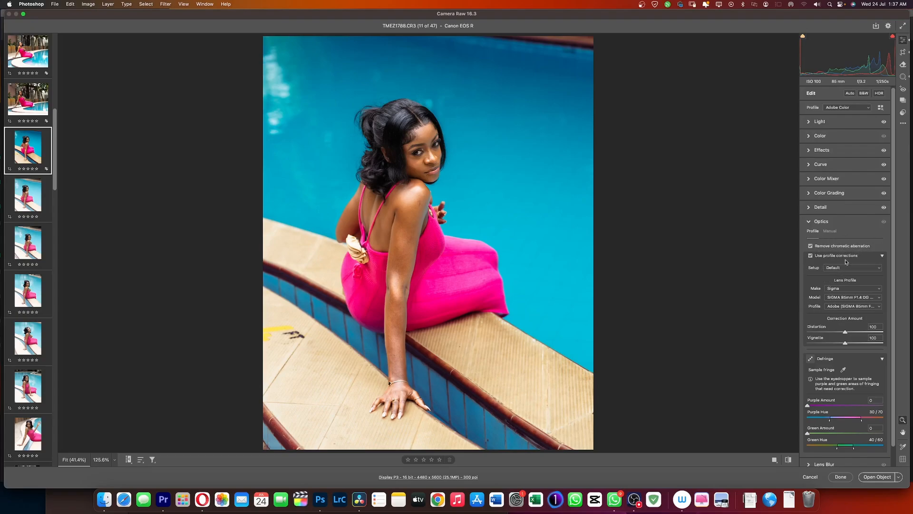
click(843, 222)
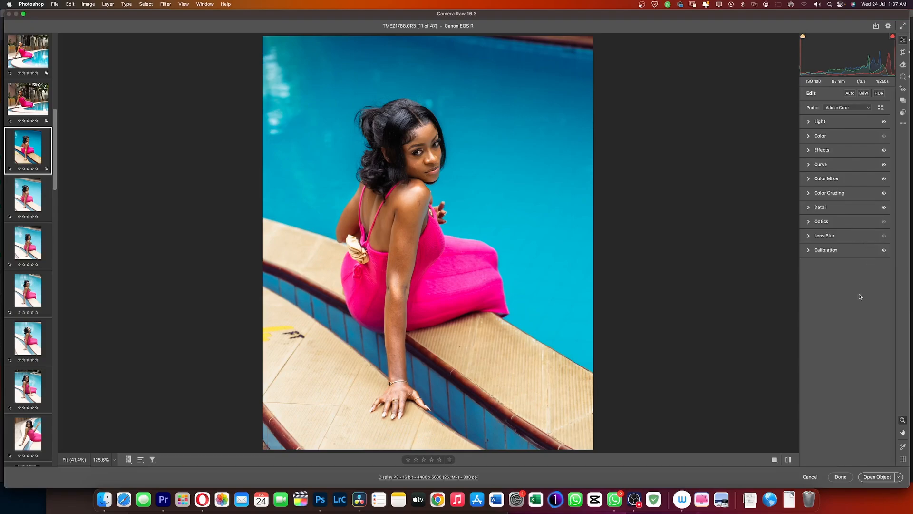
click(844, 237)
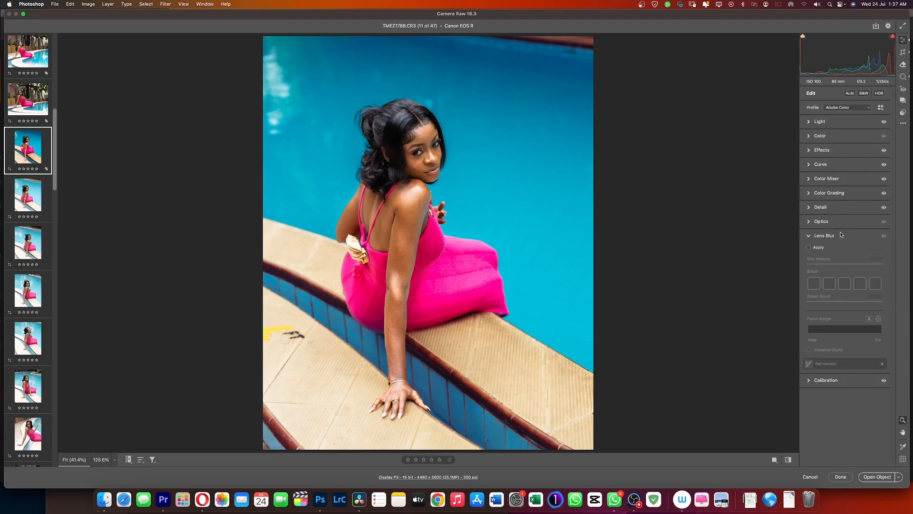
click(843, 236)
click(838, 250)
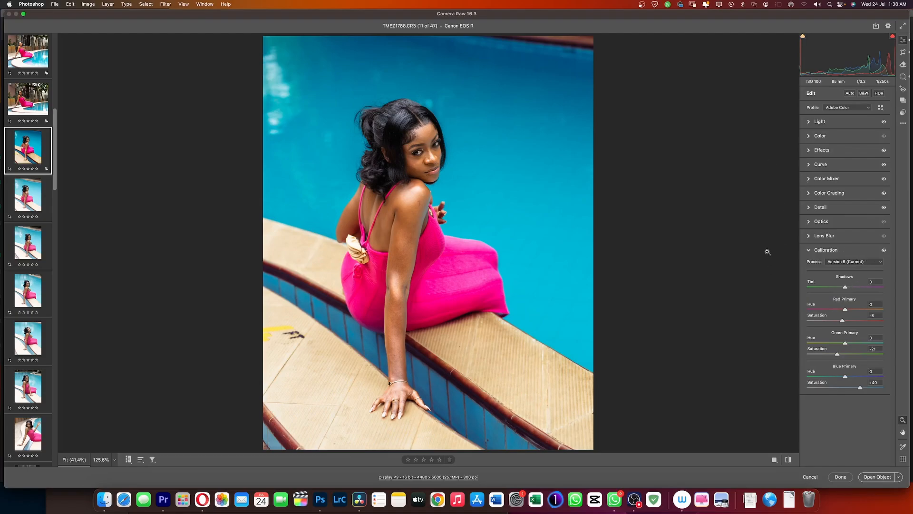
Open the masking settings and compare the photo with and without Mask 1
click(902, 76)
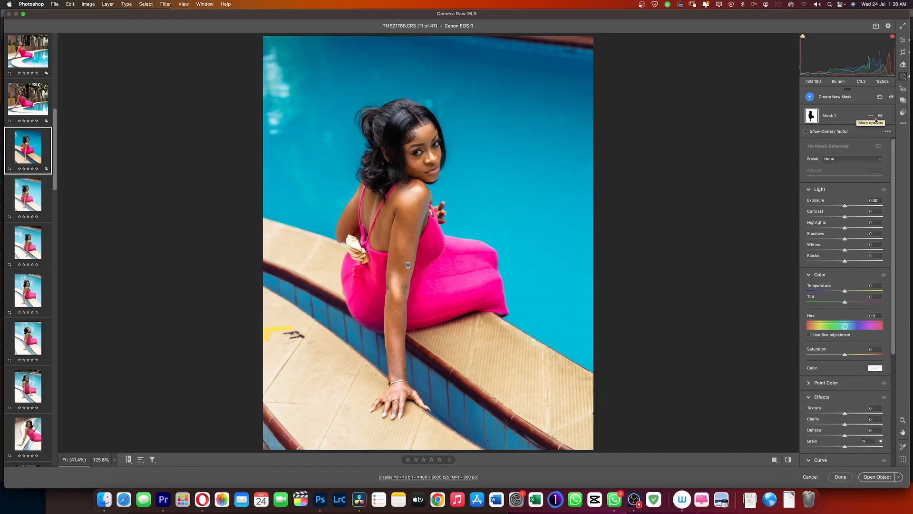
click(881, 116)
click(881, 116)
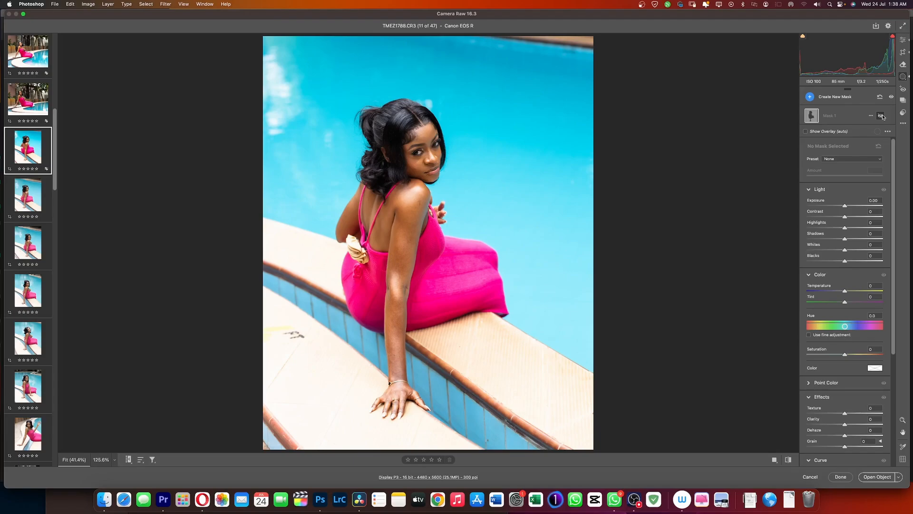
click(881, 116)
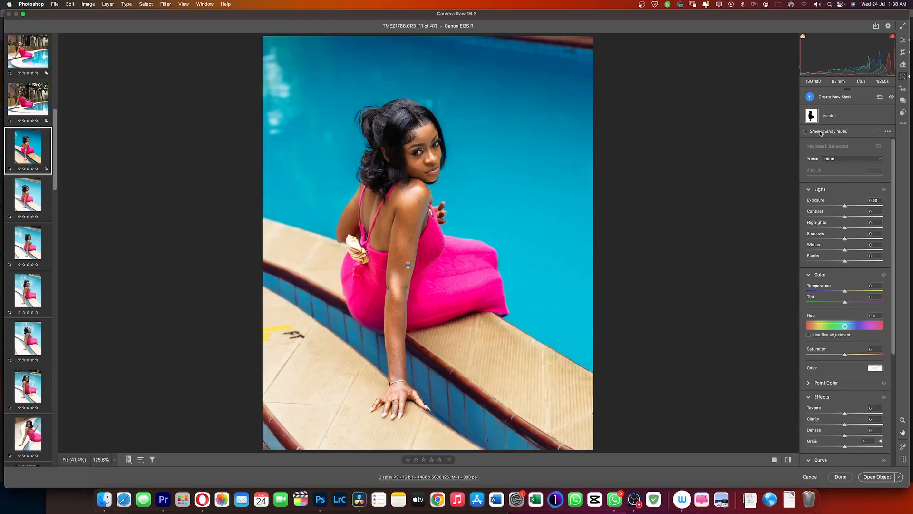
Review the mask types and Mask 1's Light settings, and compare the photo with and without the mask's curve
click(843, 97)
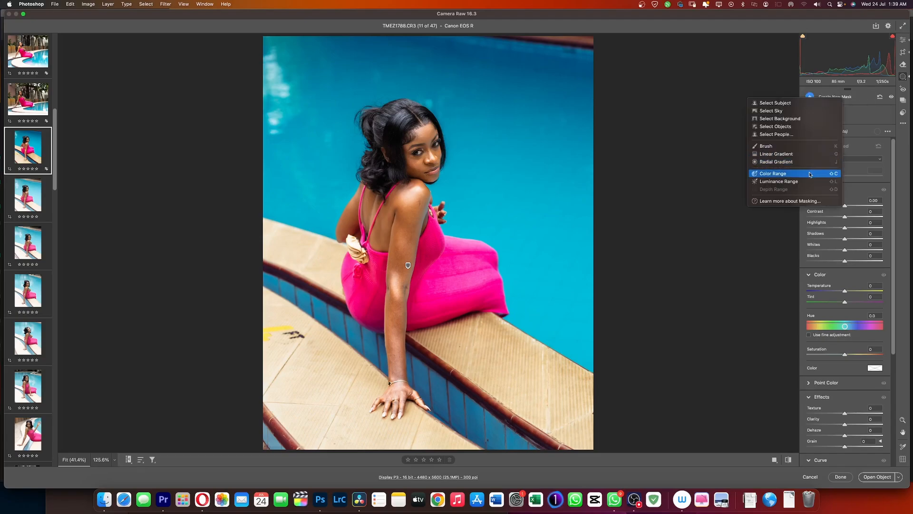
click(799, 119)
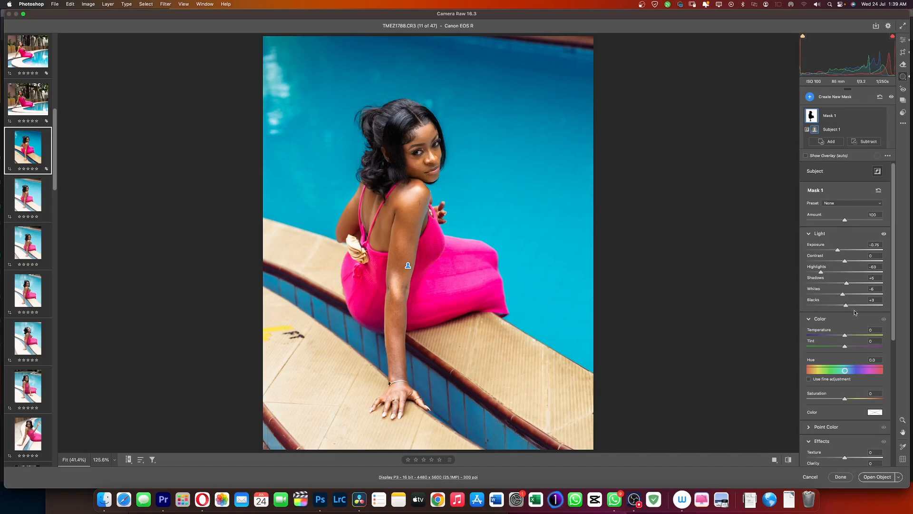
drag(894, 317, 888, 427)
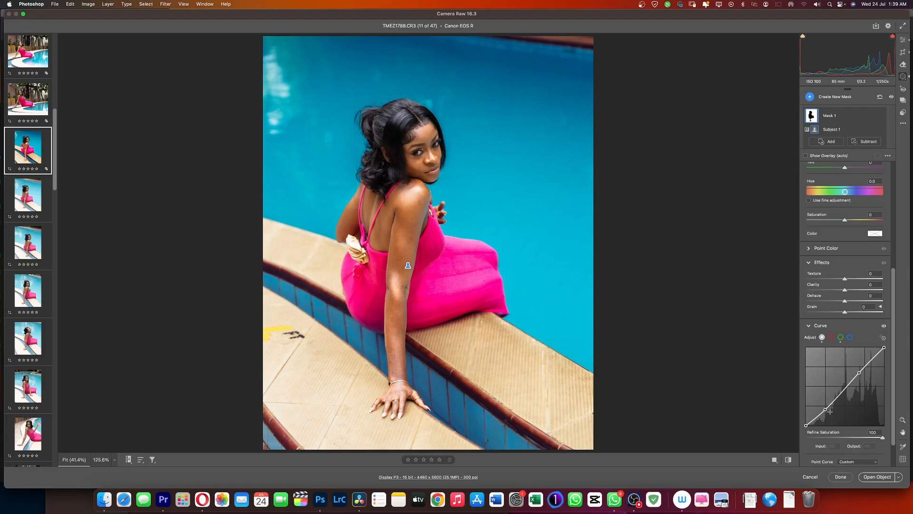
click(885, 328)
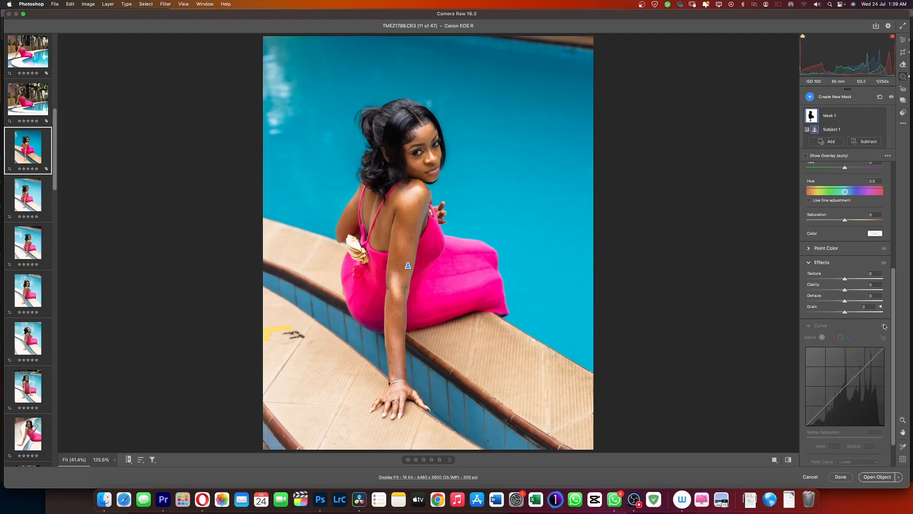
click(883, 326)
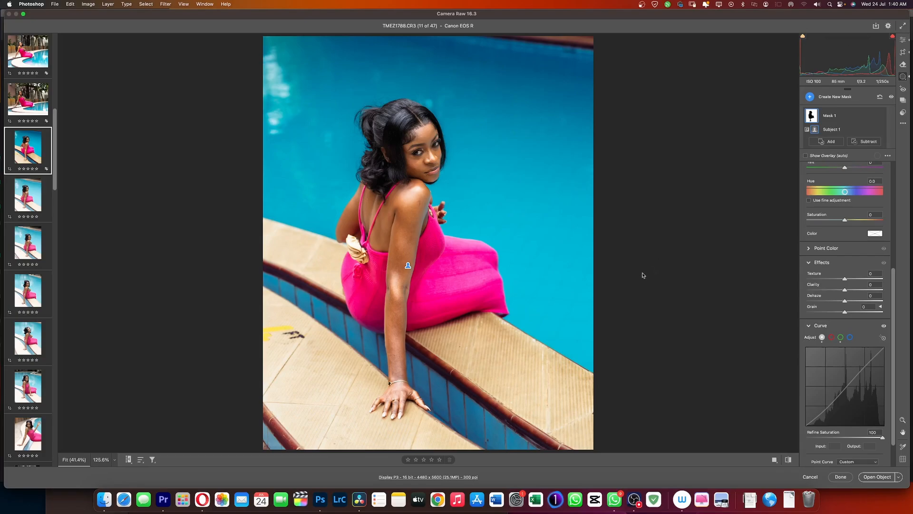
Review Mask 1's green channel curve and its Light and Color settings, and compare the photo before and after editing
click(841, 337)
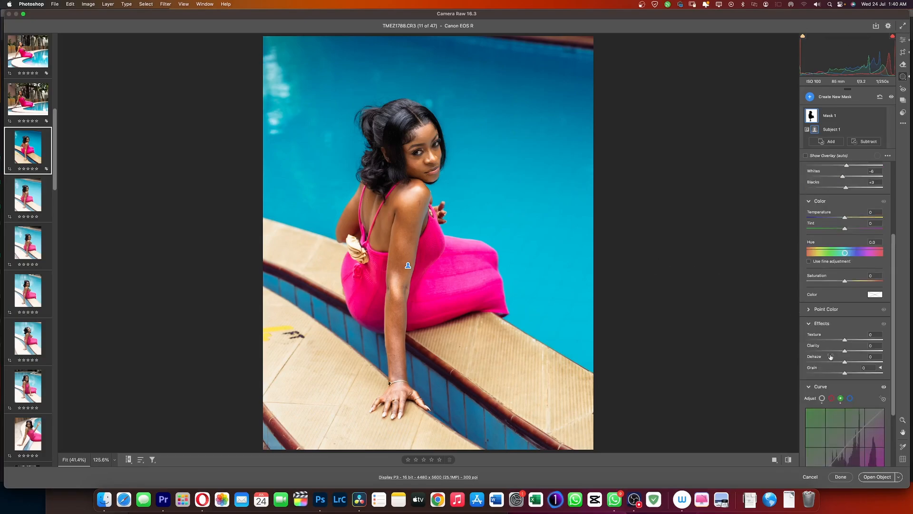
scroll(895, 383, up, 3)
scroll(895, 385, down, 3)
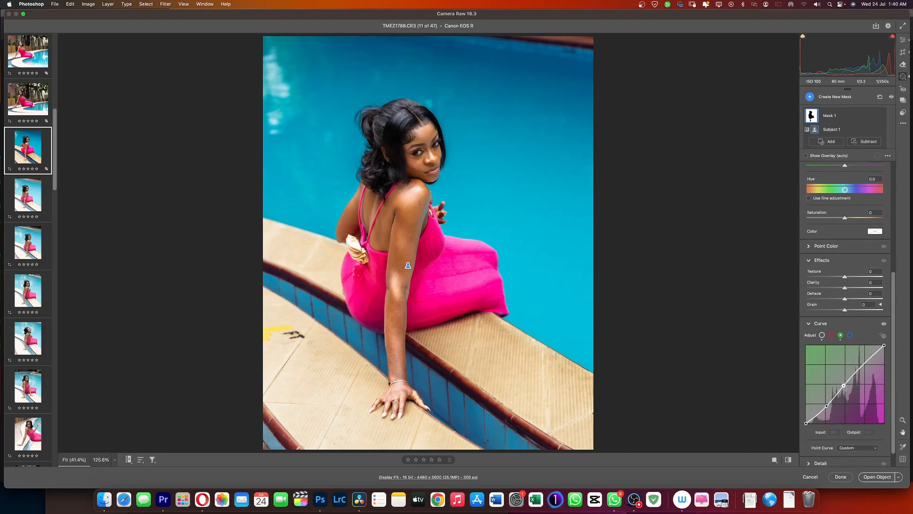
click(827, 405)
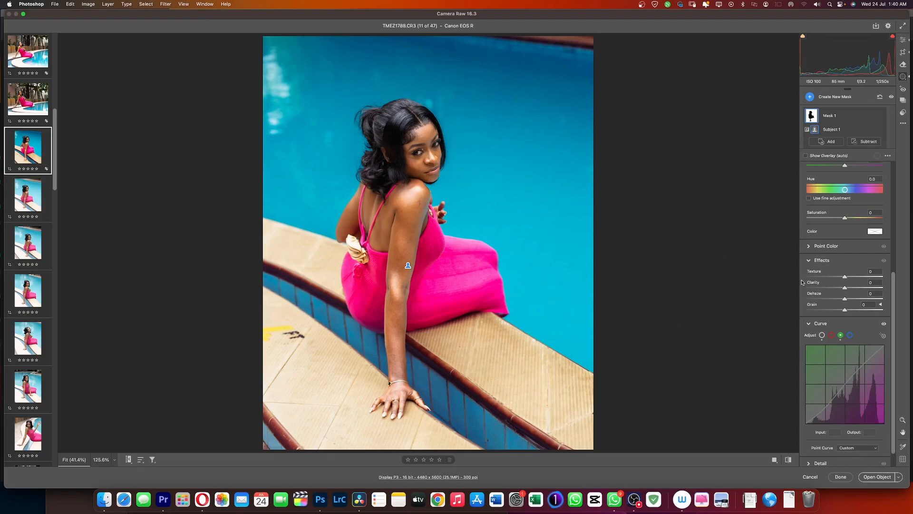
drag(894, 280, 767, 181)
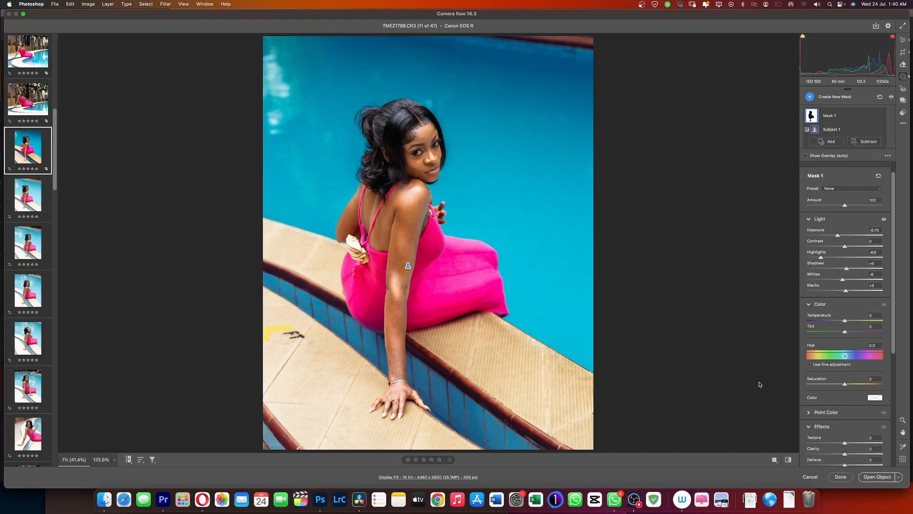
click(788, 460)
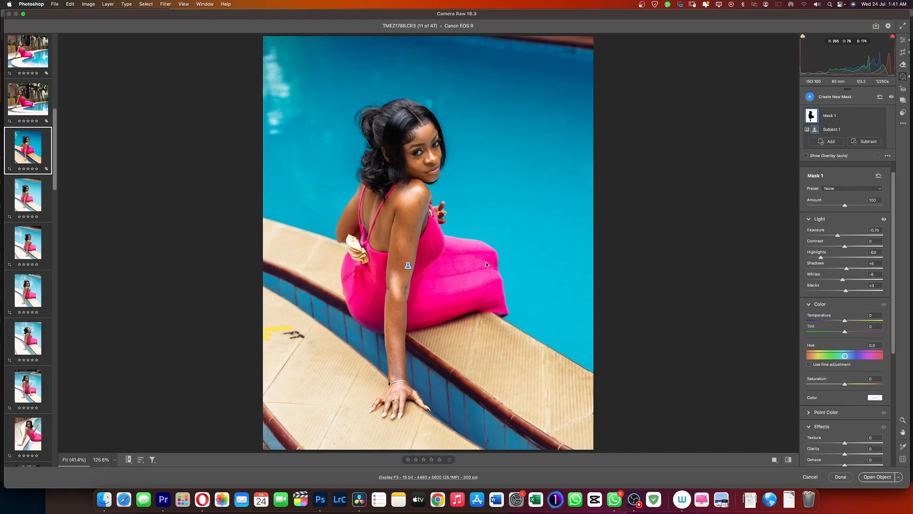
Copy the photo's selected edit settings with Masking included
right_click(569, 182)
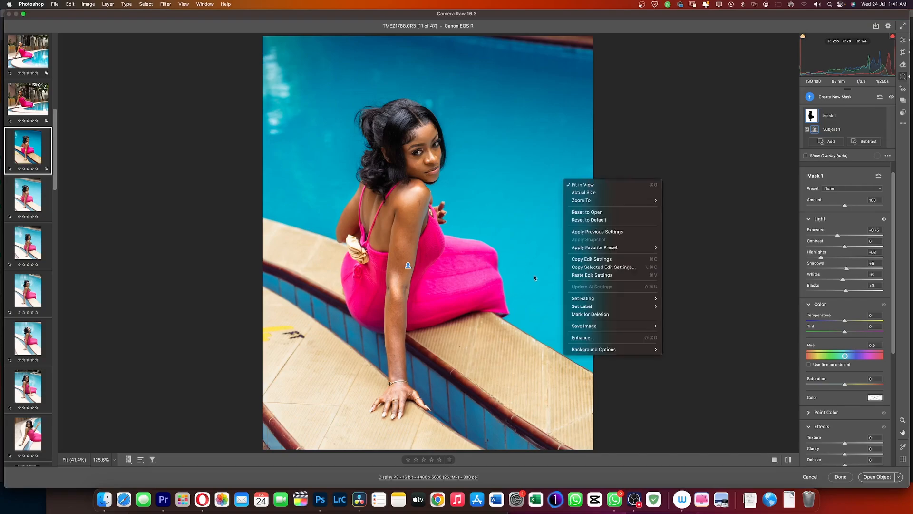
click(593, 268)
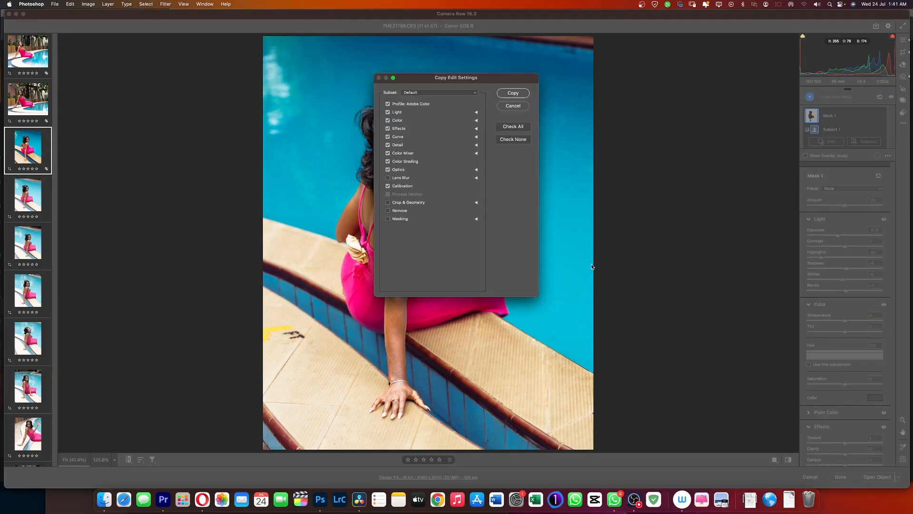
click(395, 219)
click(513, 93)
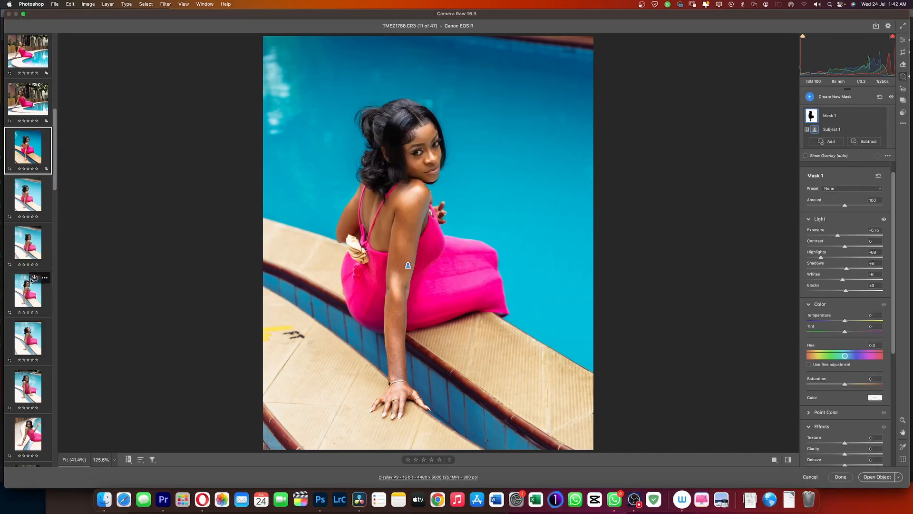
Paste the copied edit settings onto the photo TMEZ1793.CR3
click(32, 383)
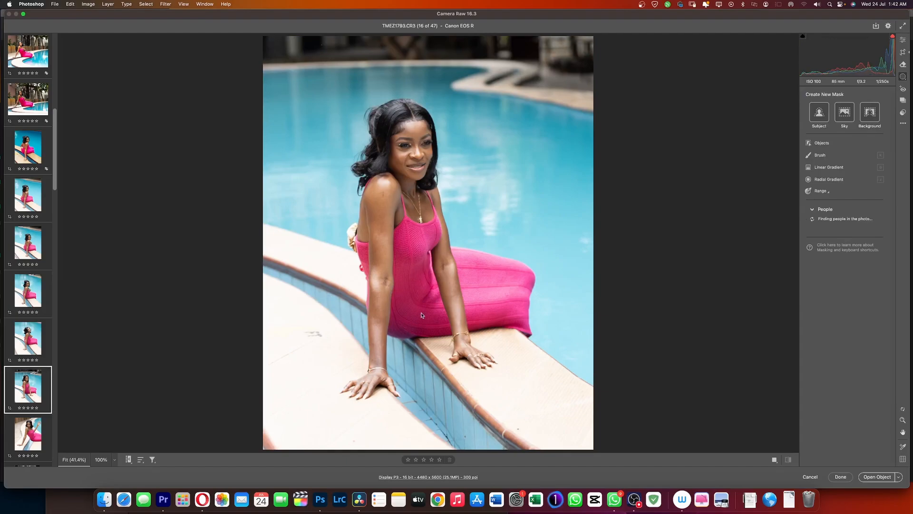
right_click(440, 357)
mouse_move(445, 381)
click(442, 406)
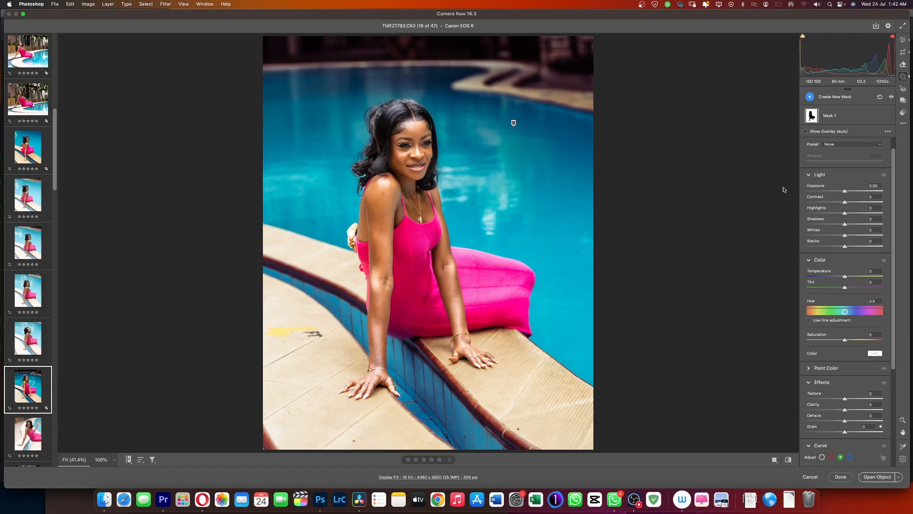
Set the photo's Whites to -48 and Highlights to -29 in the main Light adjustments
click(903, 41)
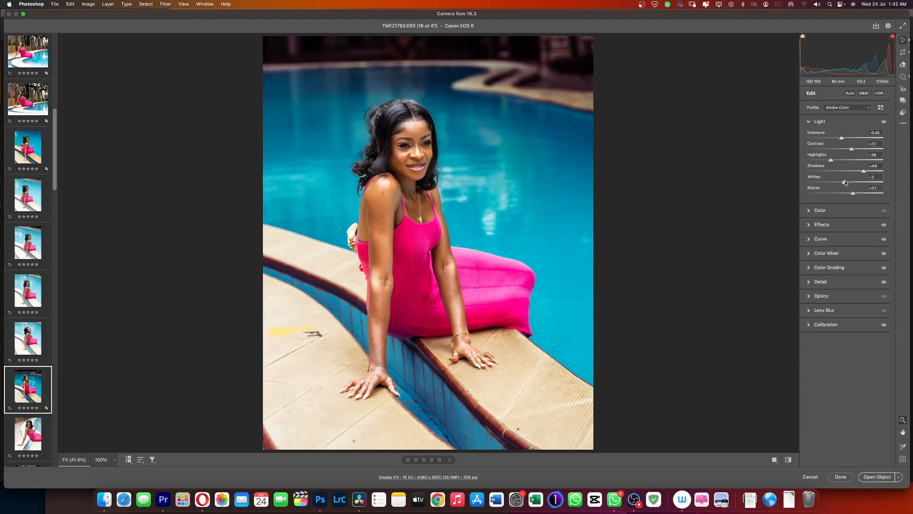
drag(843, 184, 833, 169)
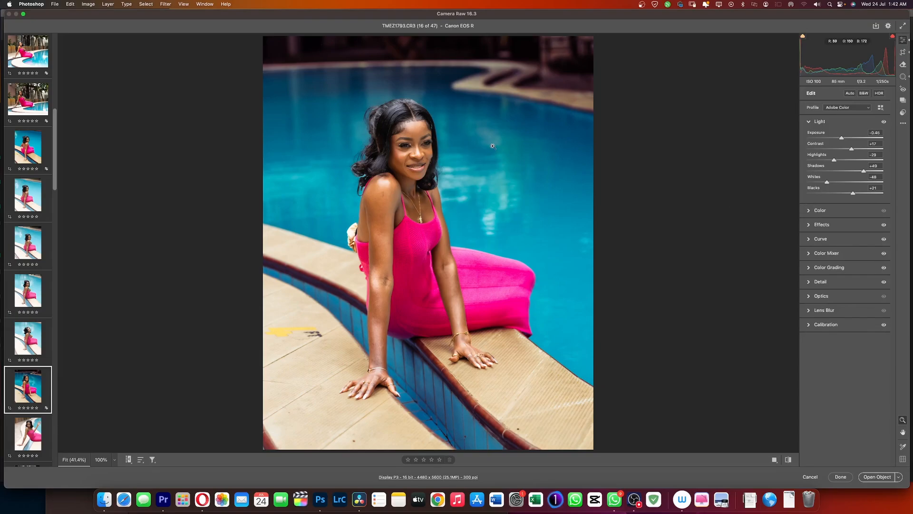
Inspect the woman's face and shoulders up close and return to the full view of the photo
drag(400, 128, 483, 173)
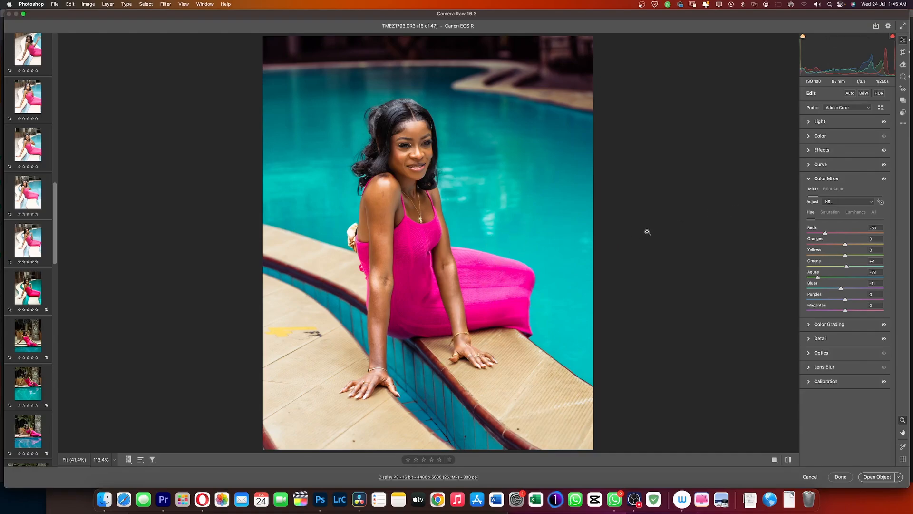
click(433, 169)
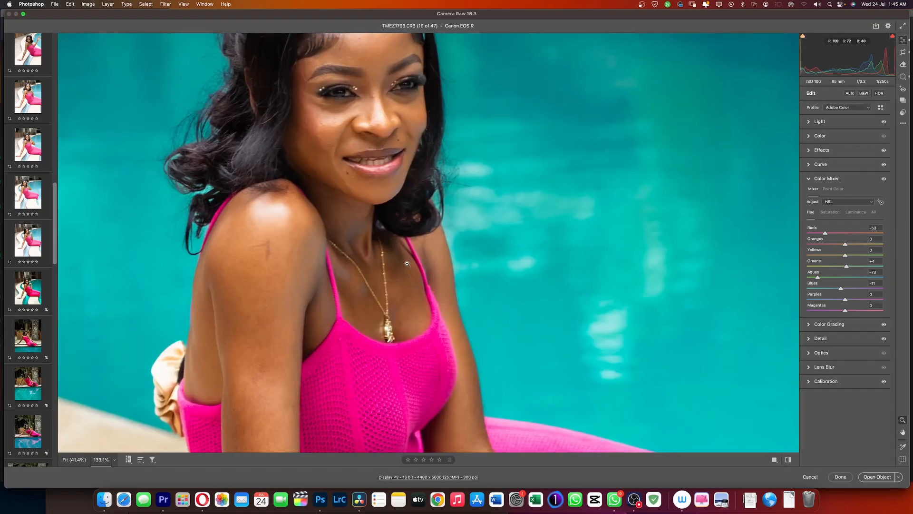
click(410, 265)
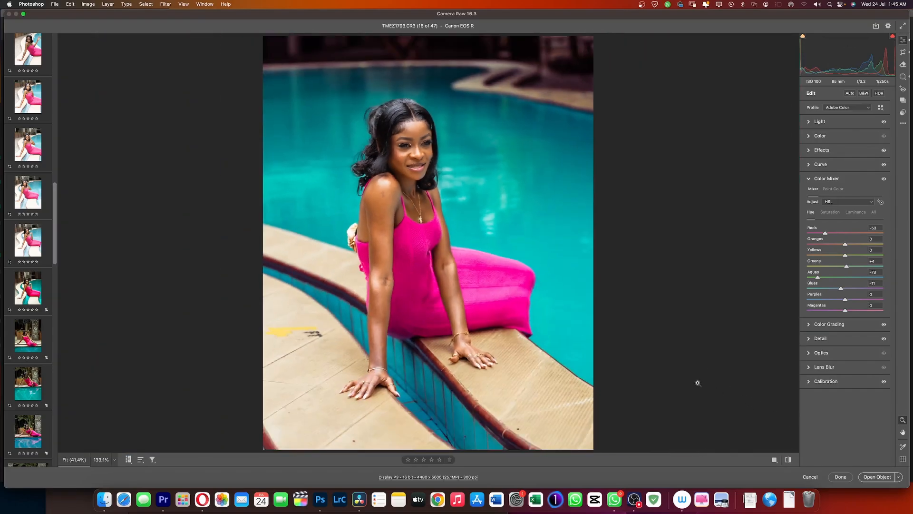